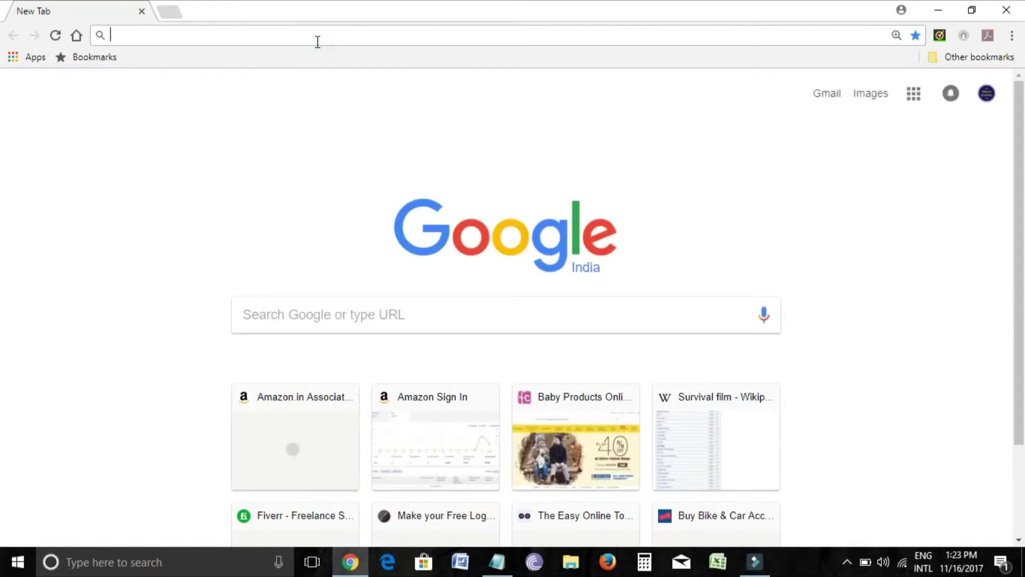
{"action": "type", "text": "gma"}
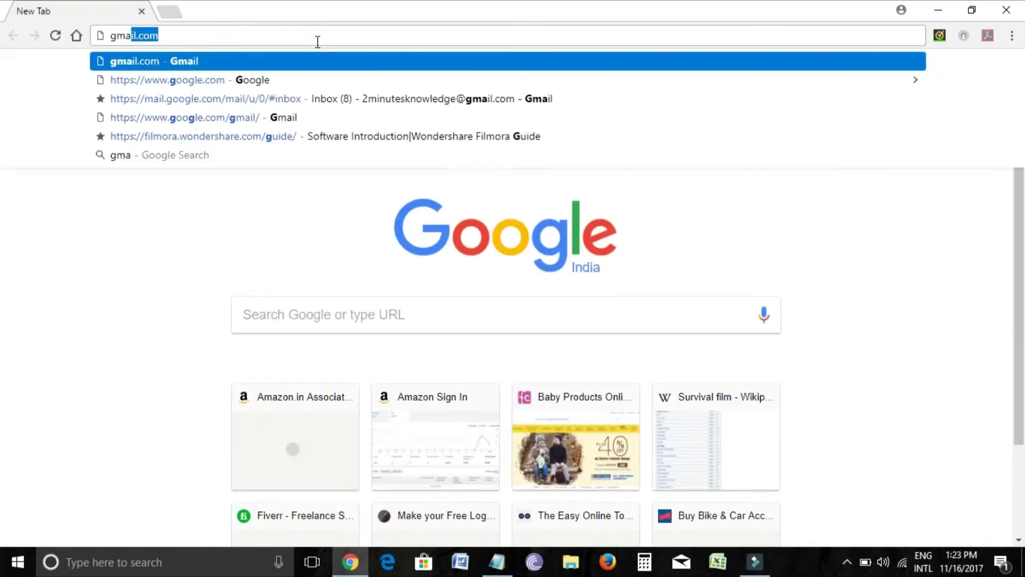
{"action": "type", "text": "il"}
Load the Gmail inbox at gmail.com, then open Google Drive from the apps grid.
{"action": "key", "text": "Return"}
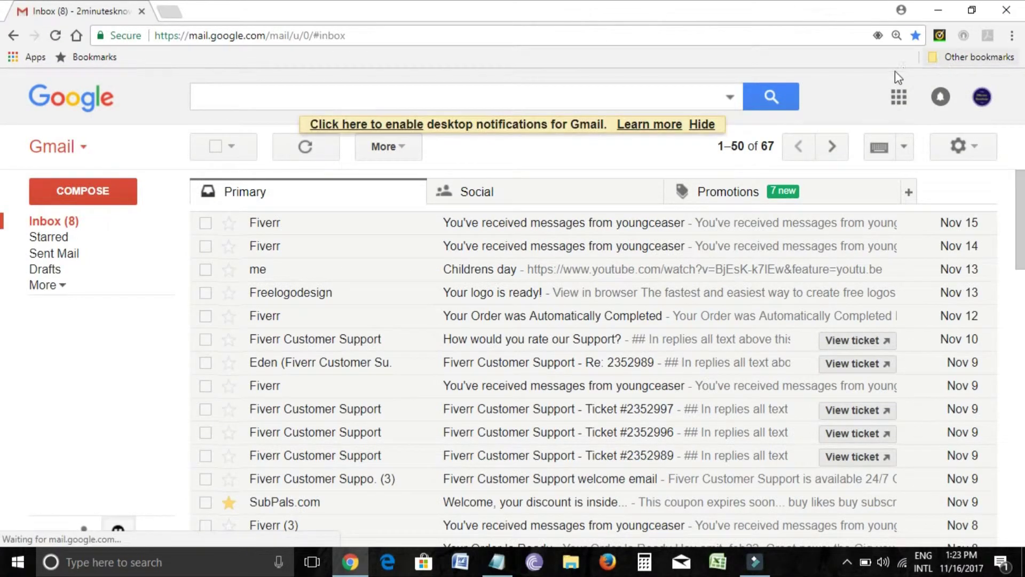
{"action": "left_click", "coordinate": [898, 96]}
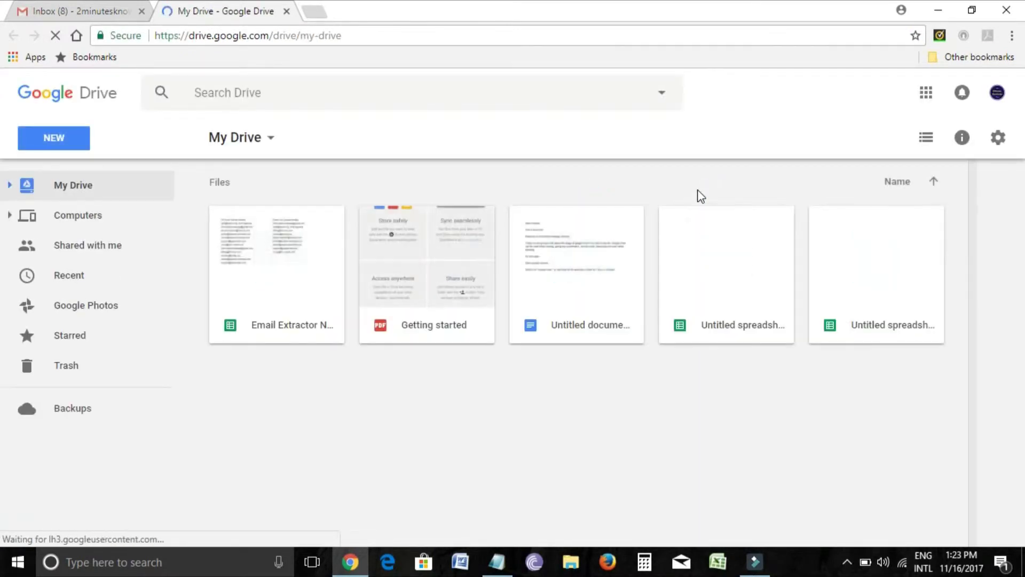
Create a blank Google Sheets spreadsheet from Drive's New menu.
{"action": "left_click", "coordinate": [63, 143]}
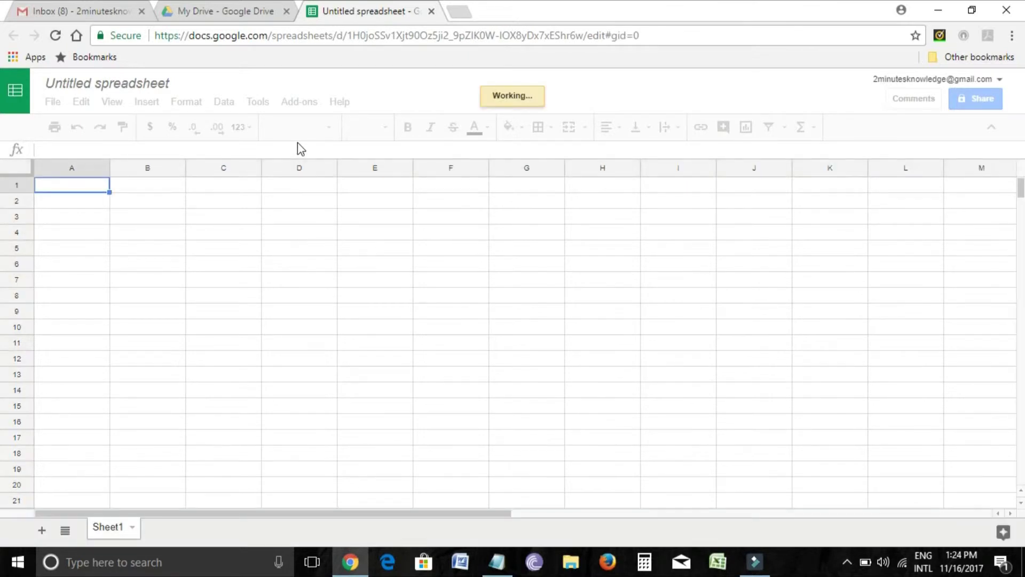
Search the Get add-ons store for 'Email Extractor'.
{"action": "left_click", "coordinate": [300, 103]}
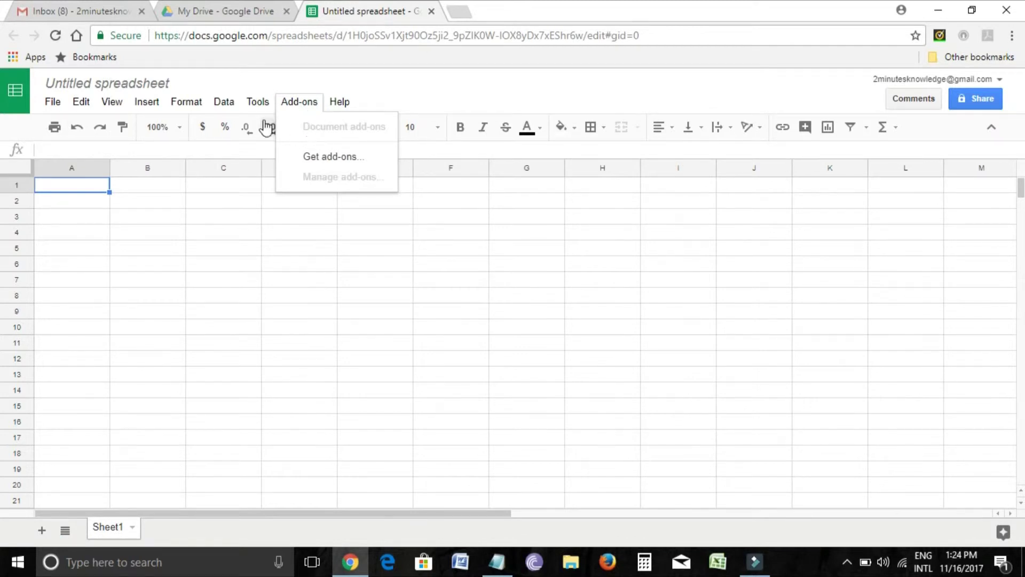
{"action": "left_click", "coordinate": [365, 160]}
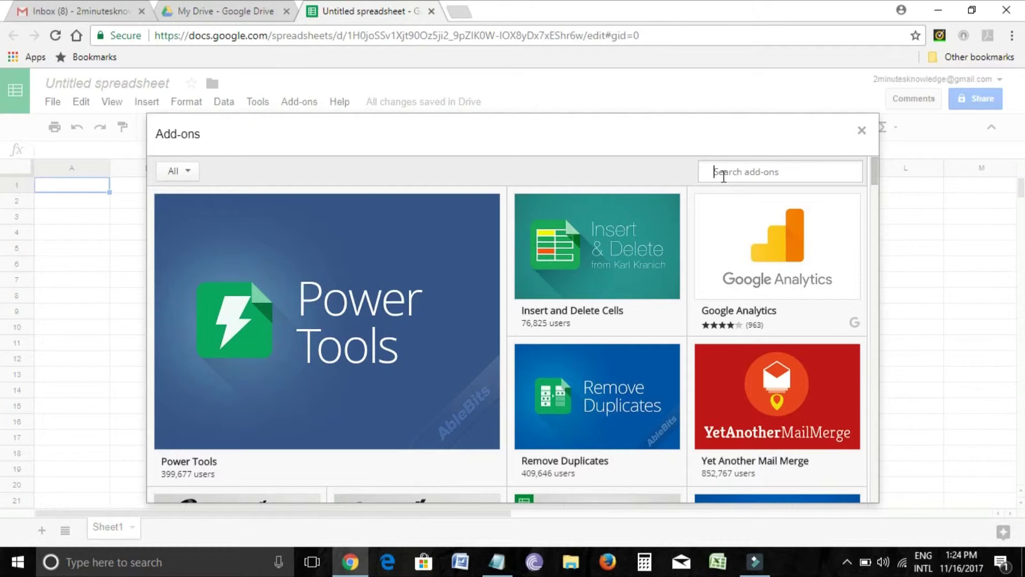
{"action": "left_click", "coordinate": [724, 177]}
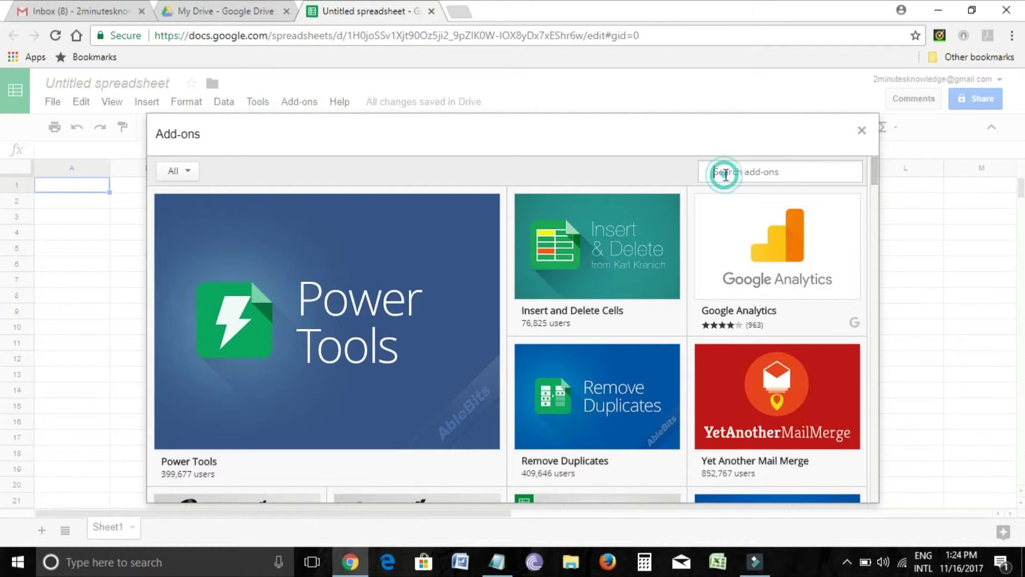
{"action": "type", "text": "Email"}
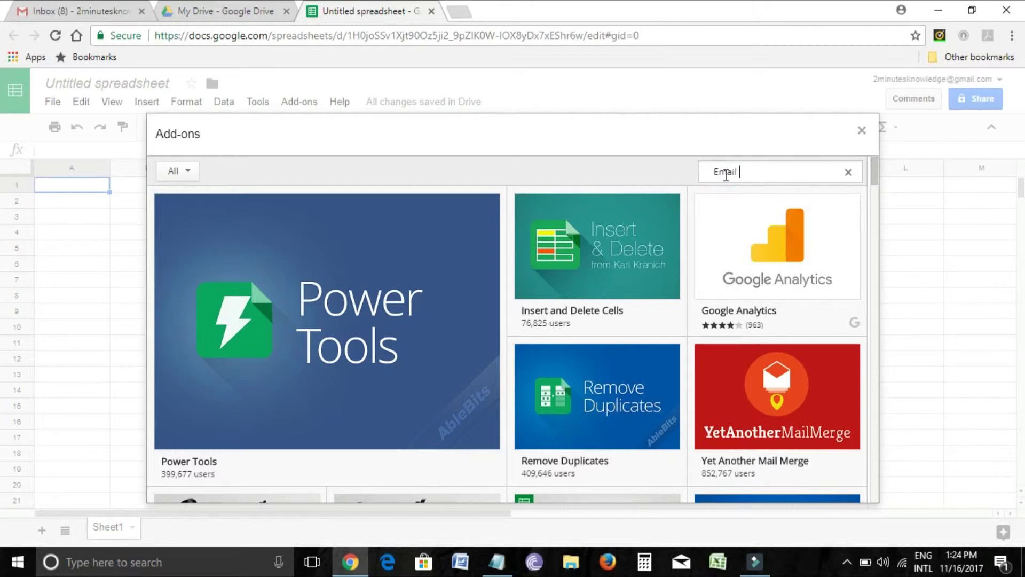
{"action": "type", "text": " Extractor"}
{"action": "key", "text": "Return"}
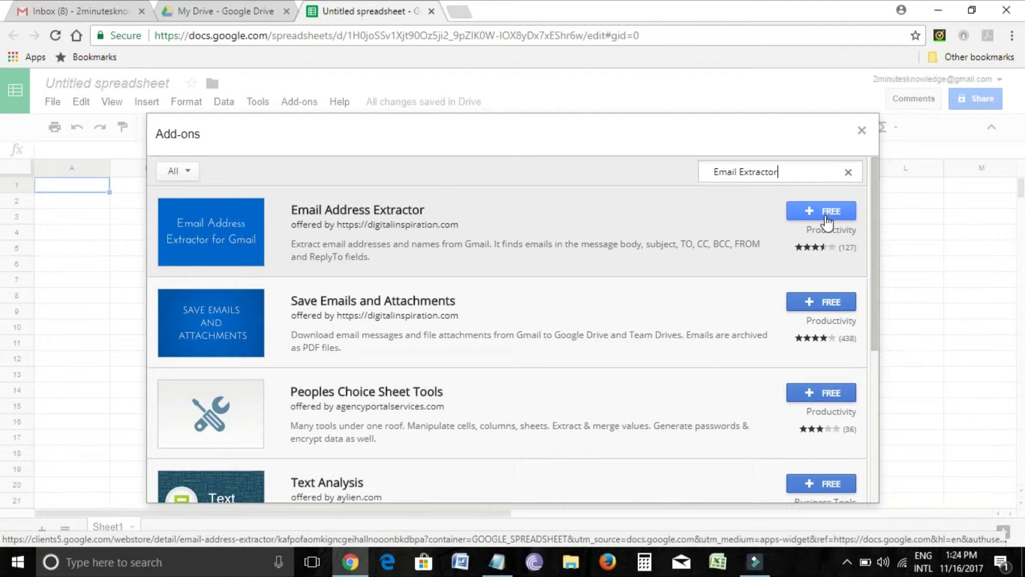
Add Email Address Extractor for free and allow it access to the signed-in account.
{"action": "left_click", "coordinate": [828, 215]}
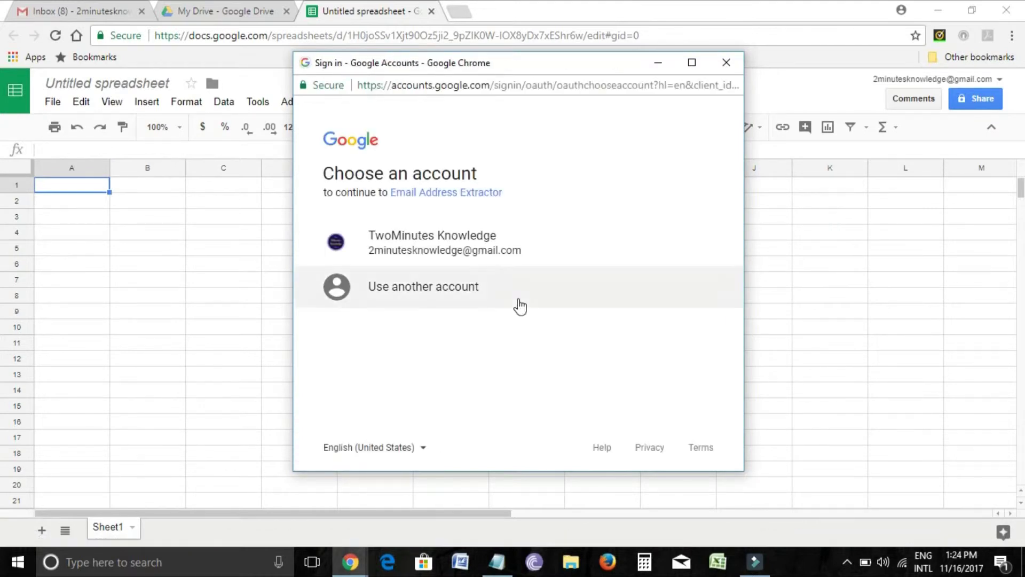
{"action": "left_click", "coordinate": [494, 257]}
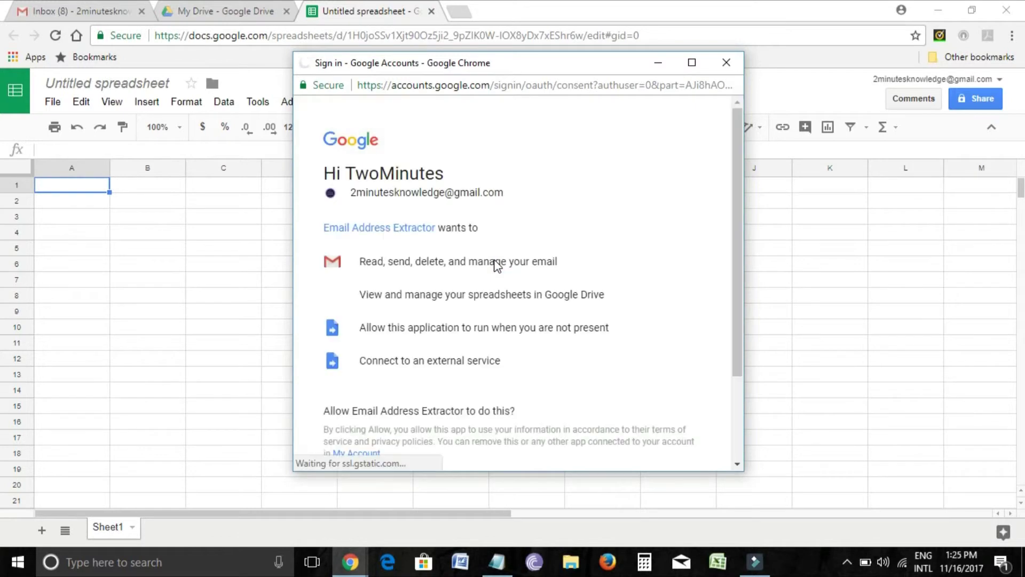
{"action": "scroll", "coordinate": [518, 271], "scroll_direction": "down", "scroll_amount": 3}
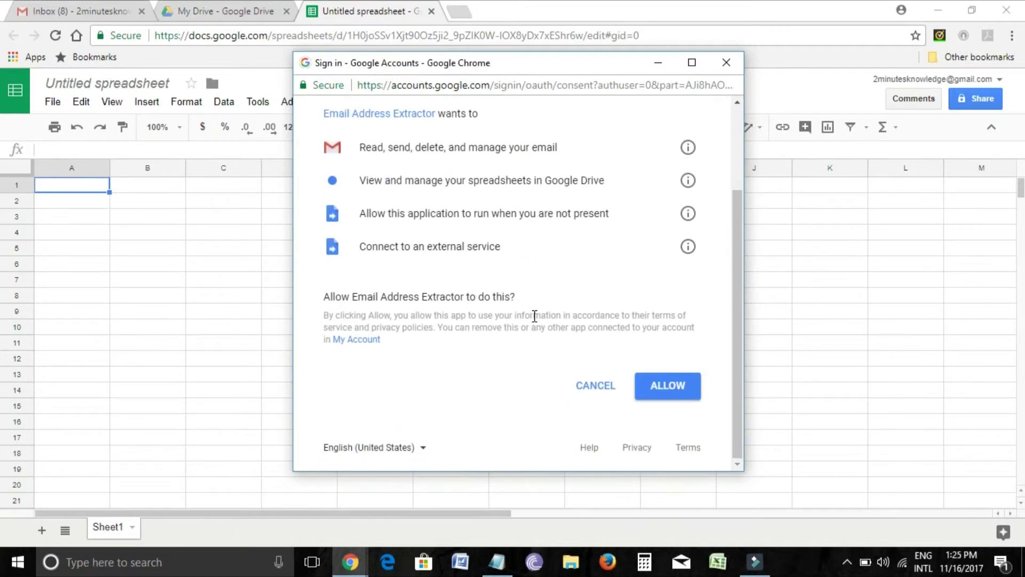
{"action": "left_click", "coordinate": [668, 385]}
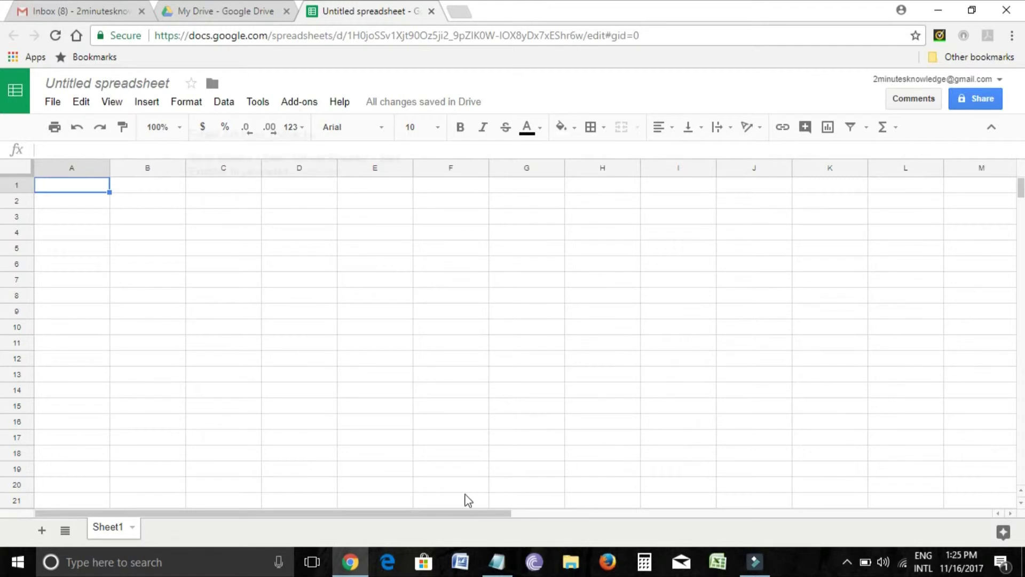
Launch Email Address Extractor and flip between the Unique Emails and All Emails sheets.
{"action": "left_click", "coordinate": [314, 99]}
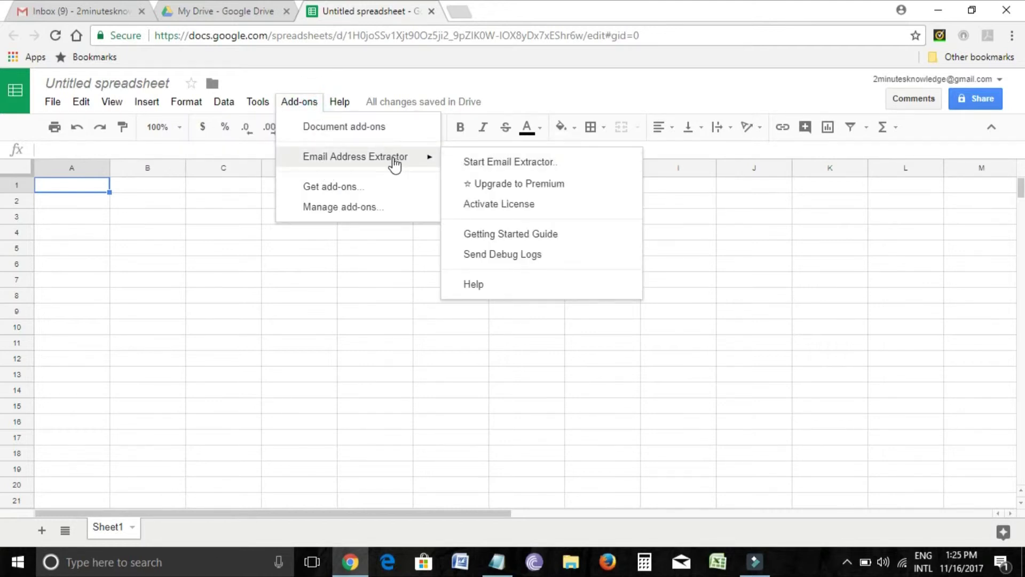
{"action": "mouse_move", "coordinate": [355, 157]}
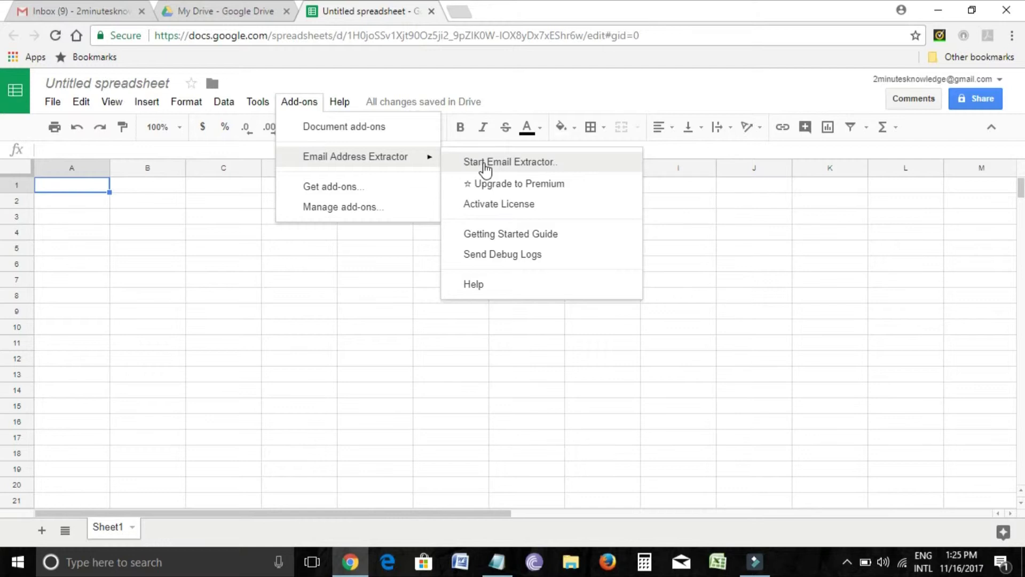
{"action": "left_click", "coordinate": [485, 164]}
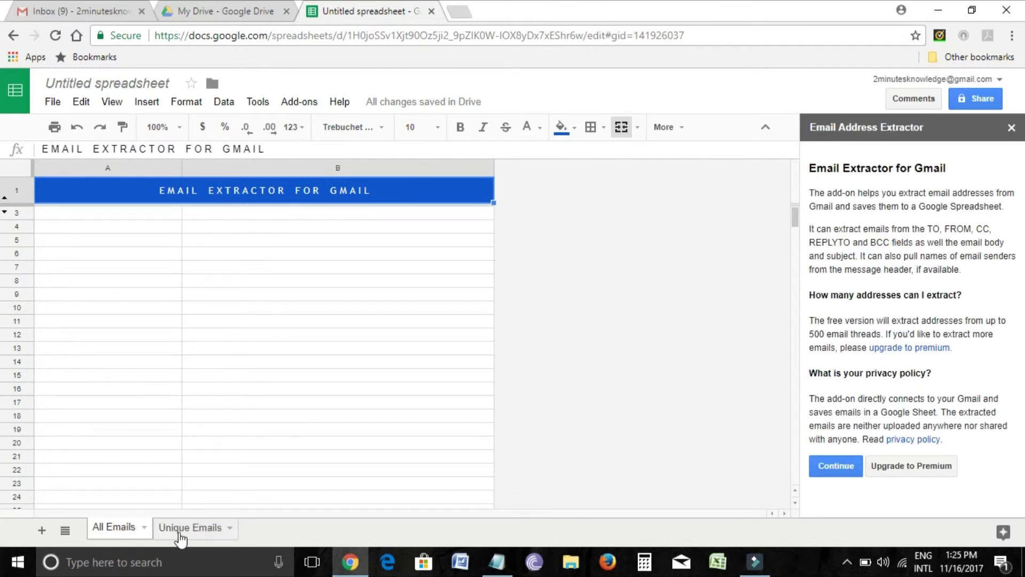
{"action": "left_click", "coordinate": [181, 529]}
{"action": "left_click", "coordinate": [120, 528]}
{"action": "left_click", "coordinate": [189, 527]}
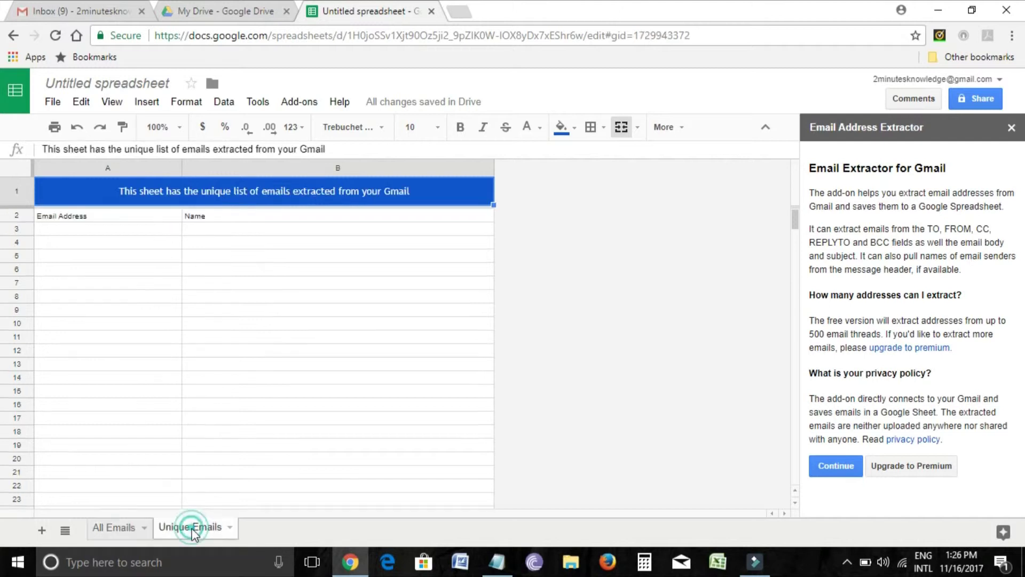
{"action": "left_click", "coordinate": [114, 527]}
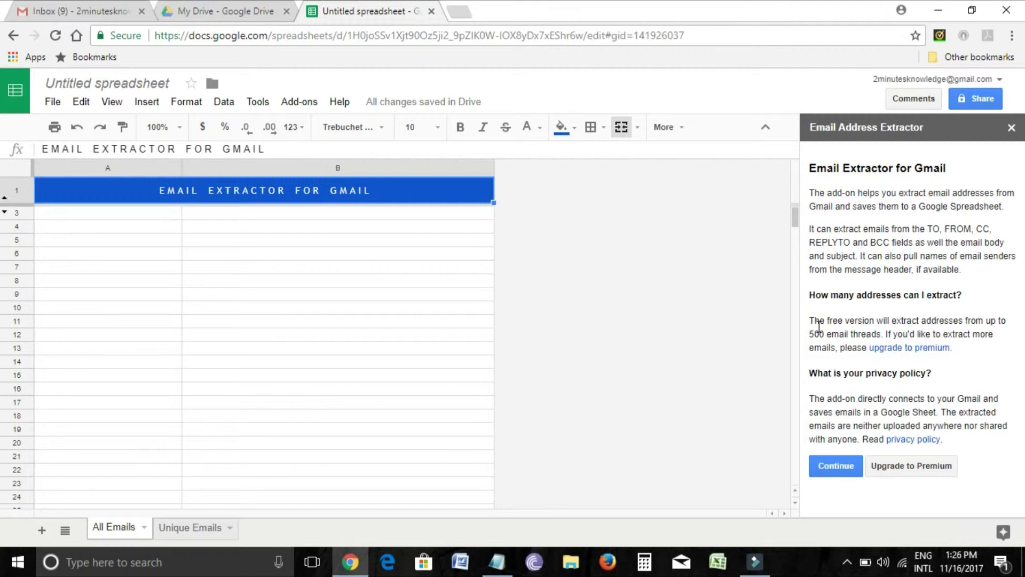
Continue to the extraction settings and choose Inbox as the Gmail label.
{"action": "left_click", "coordinate": [823, 462]}
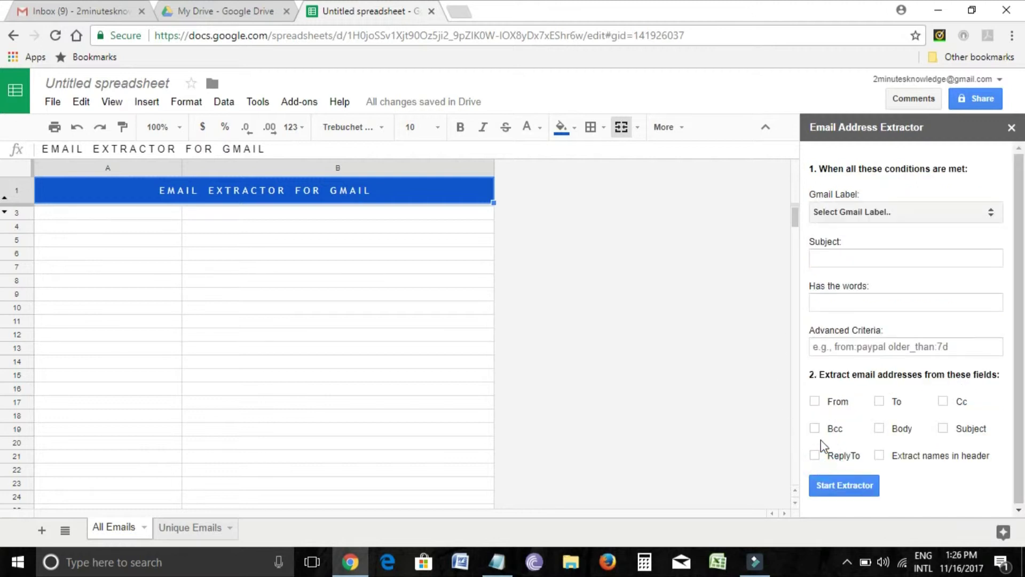
{"action": "left_click", "coordinate": [905, 213]}
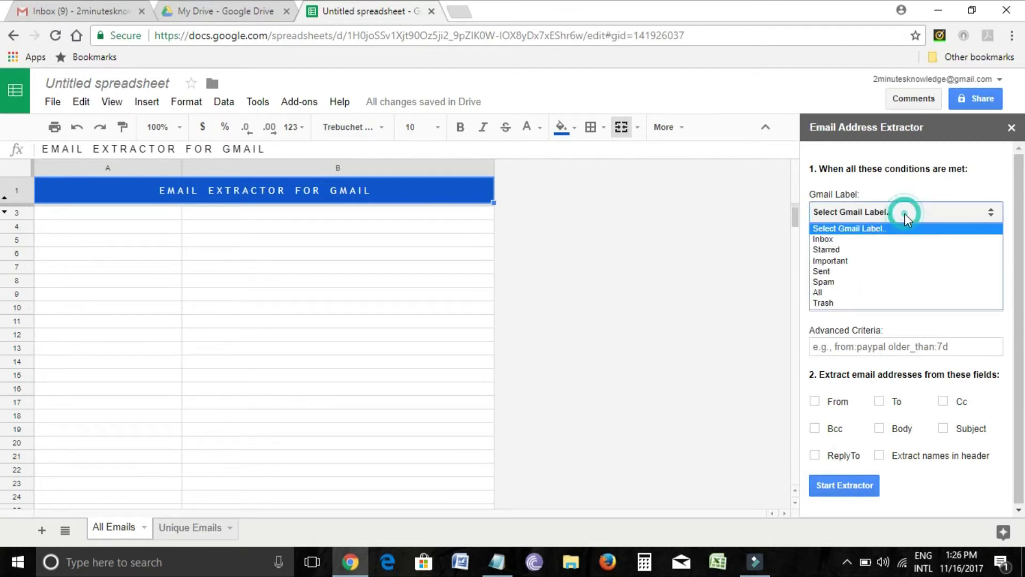
{"action": "left_click", "coordinate": [846, 240]}
{"action": "left_click", "coordinate": [844, 256]}
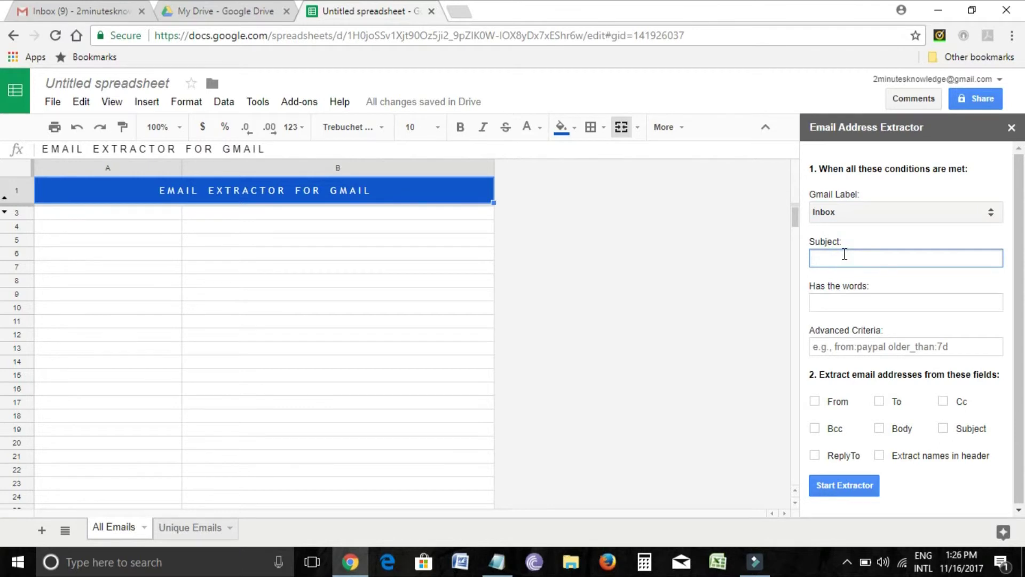
{"action": "left_click", "coordinate": [845, 300]}
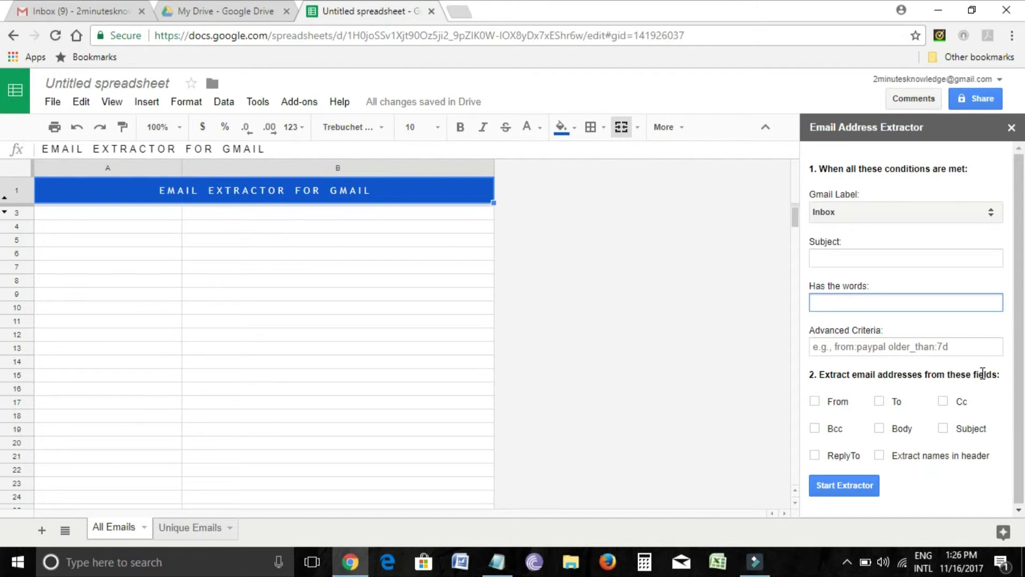
Tick From, To, Cc, Bcc, Body, Subject, ReplyTo and Extract names in header.
{"action": "left_click", "coordinate": [816, 401]}
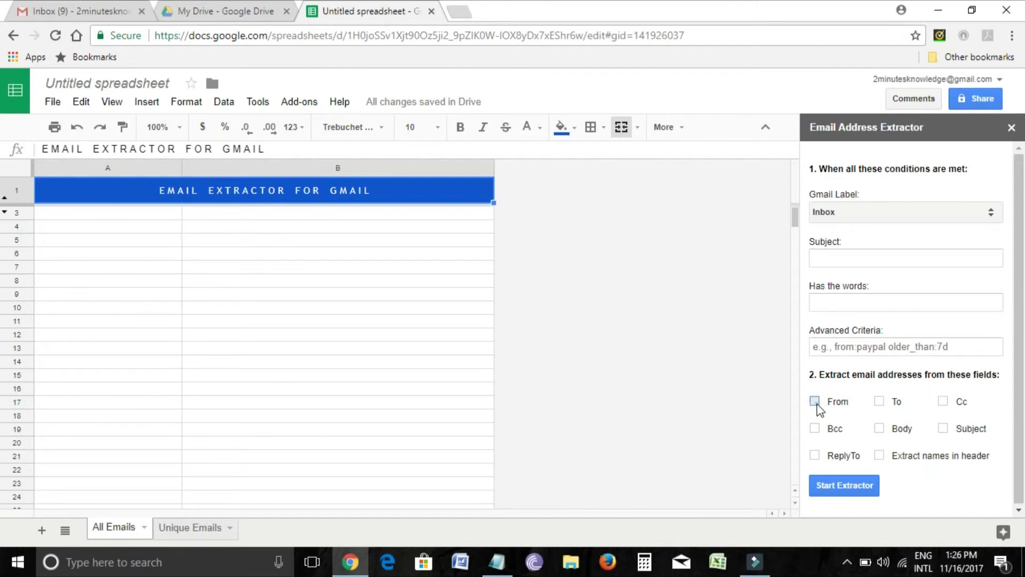
{"action": "left_click", "coordinate": [879, 402]}
{"action": "left_click", "coordinate": [944, 402]}
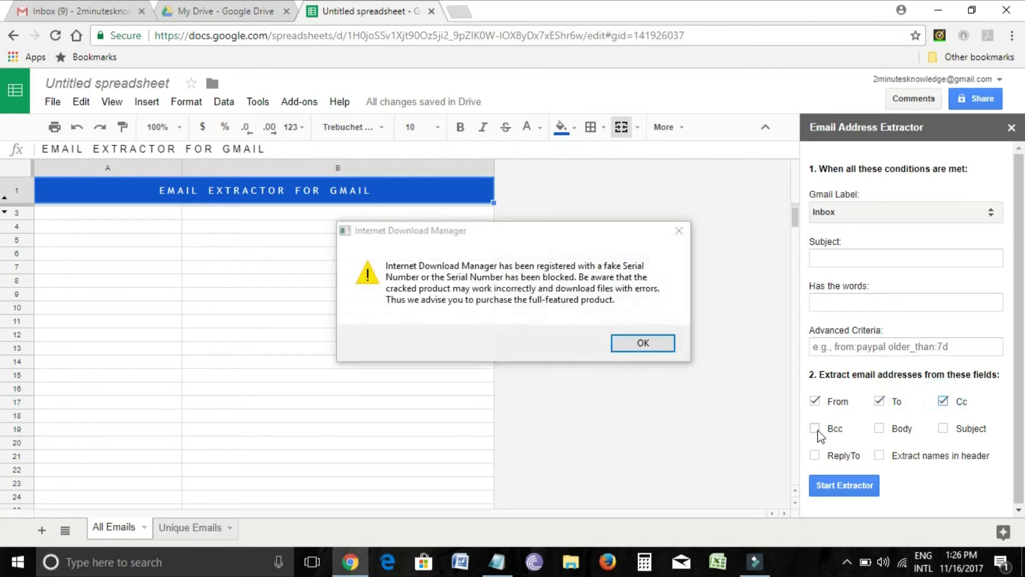
{"action": "left_click", "coordinate": [816, 428]}
{"action": "left_click", "coordinate": [643, 343]}
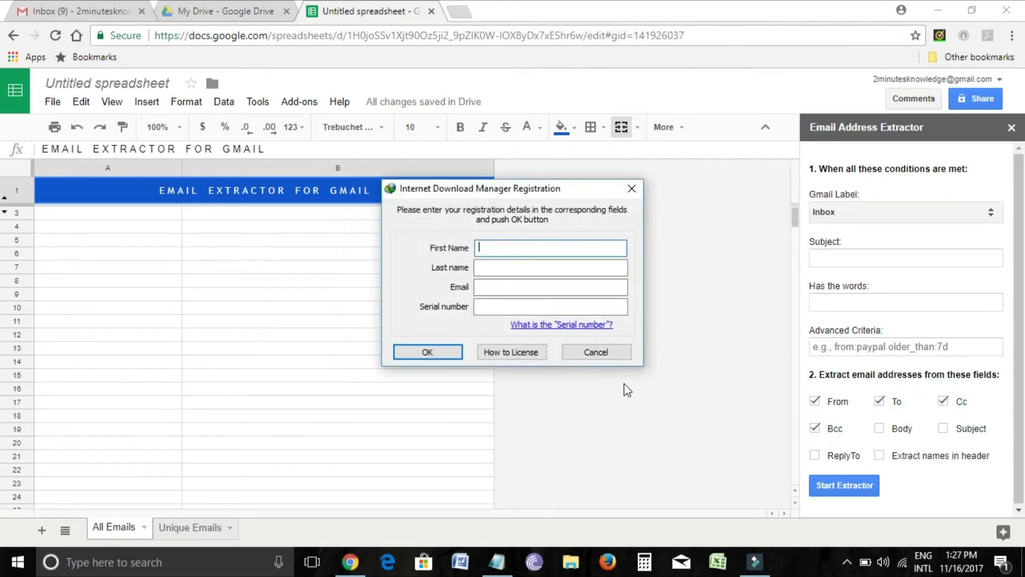
{"action": "left_click", "coordinate": [597, 353]}
{"action": "left_click", "coordinate": [880, 429]}
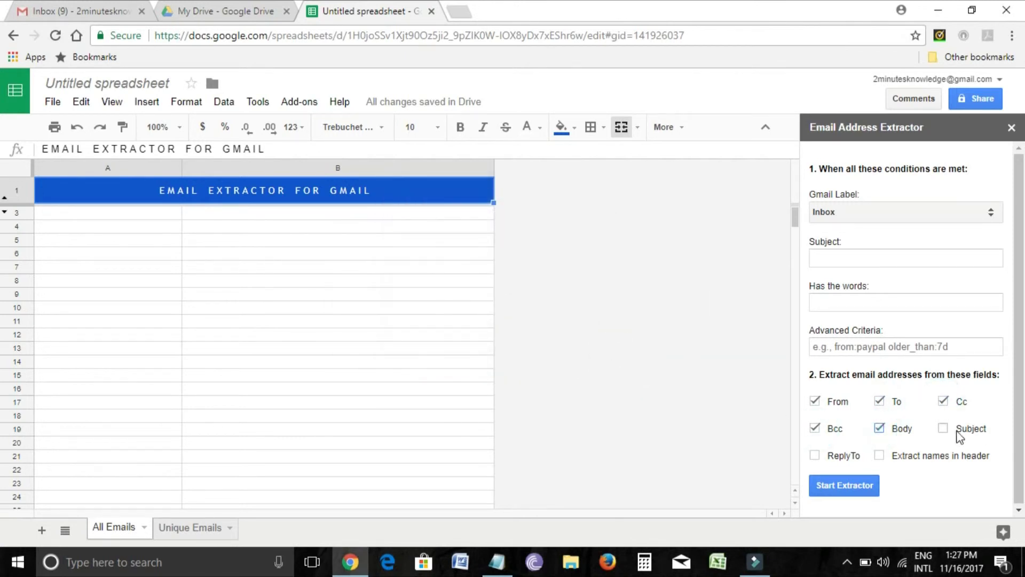
{"action": "left_click", "coordinate": [944, 429]}
{"action": "left_click", "coordinate": [816, 455]}
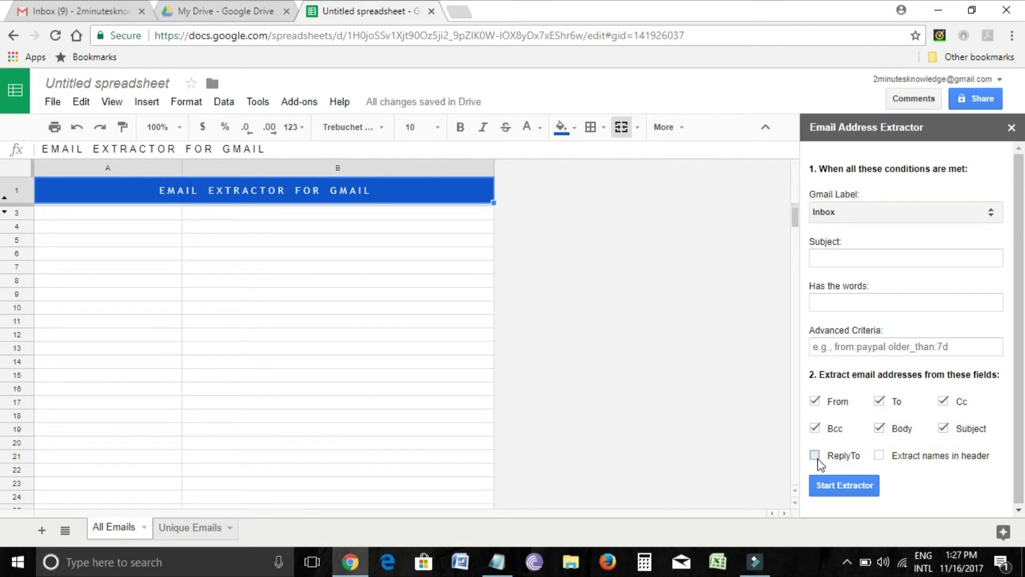
{"action": "left_click", "coordinate": [880, 455]}
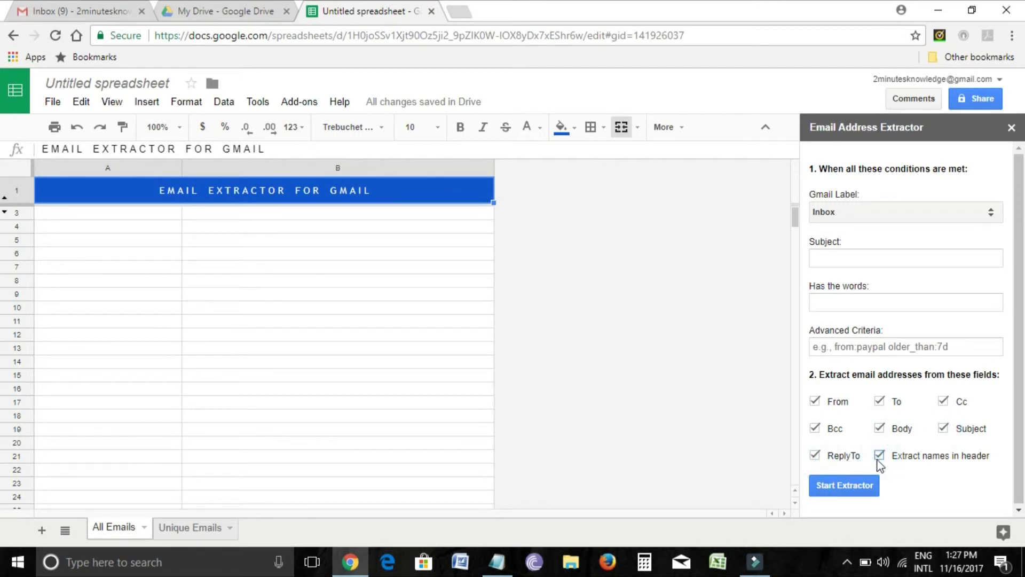
Start the extractor on the Inbox and let it process the first 5 threads.
{"action": "left_click", "coordinate": [855, 490]}
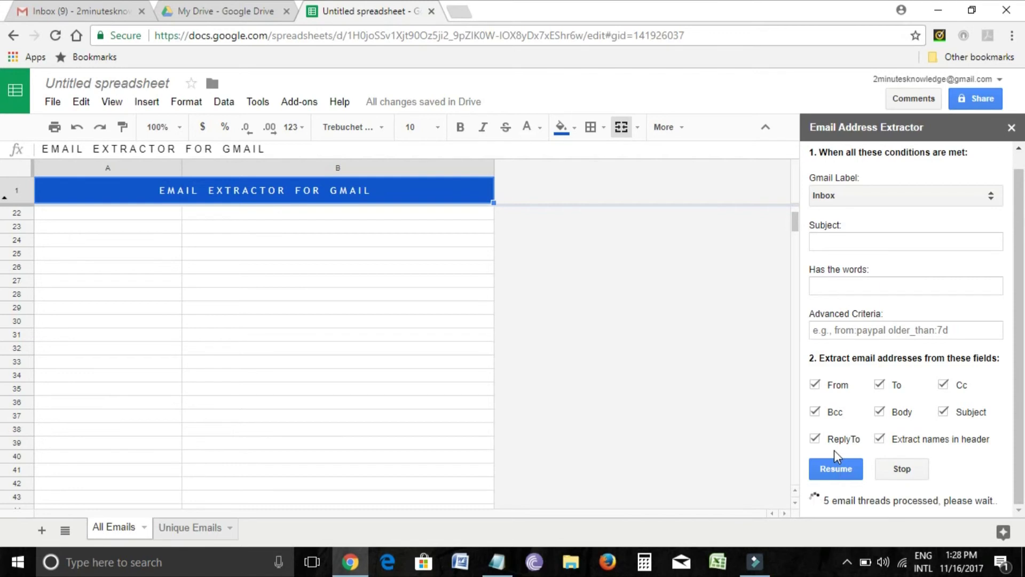
{"action": "key", "text": "ctrl+l"}
{"action": "key", "text": "Escape"}
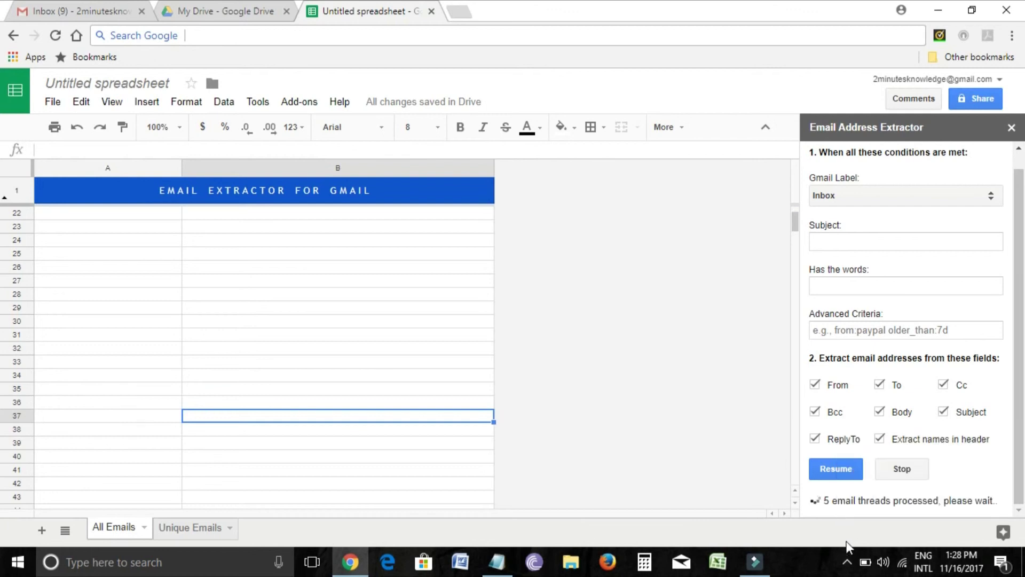
Check the hidden taskbar icons and screen recorder options while extraction keeps running.
{"action": "left_click", "coordinate": [848, 562]}
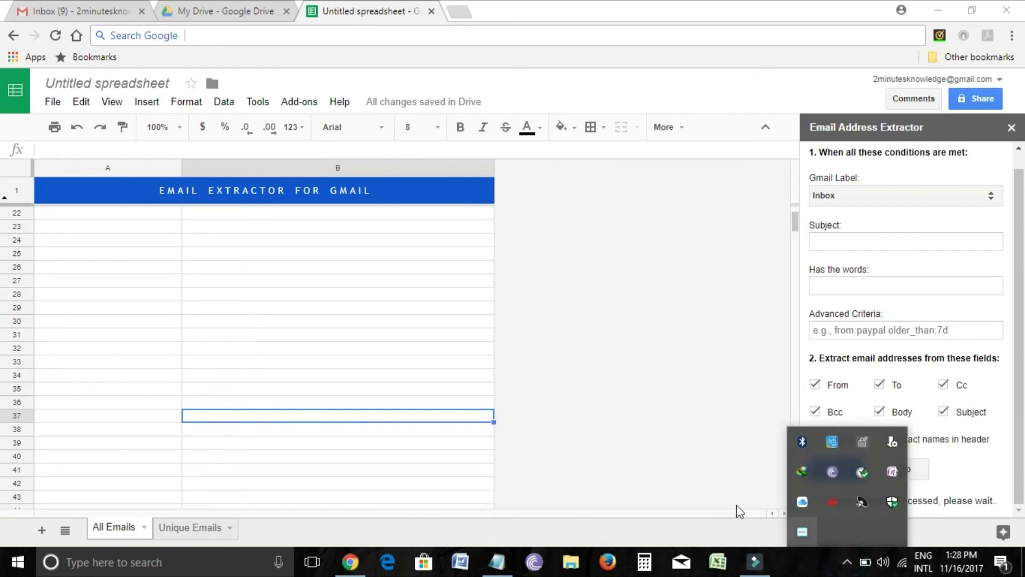
{"action": "left_click", "coordinate": [705, 476]}
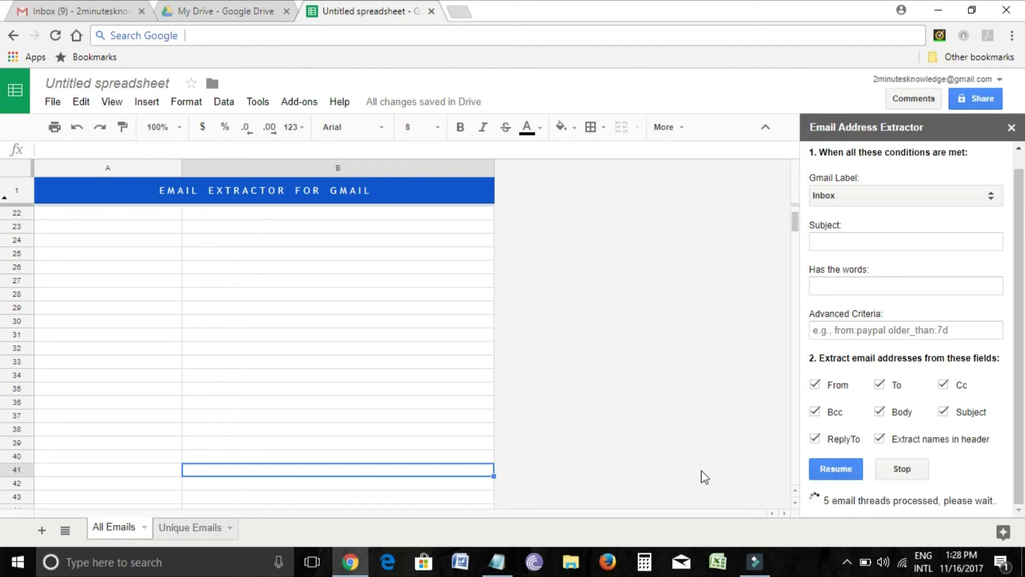
{"action": "left_click", "coordinate": [848, 557]}
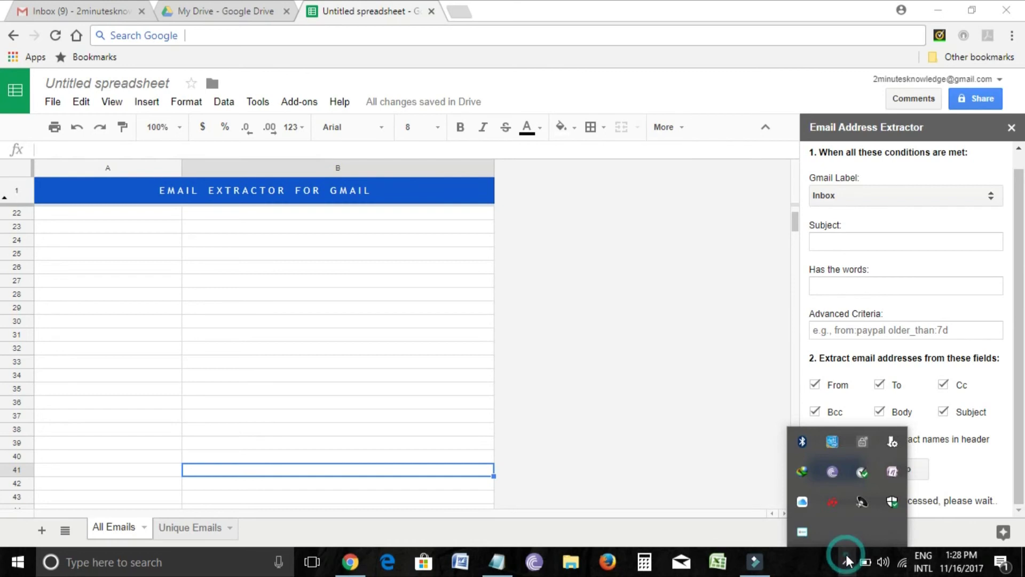
{"action": "right_click", "coordinate": [795, 533]}
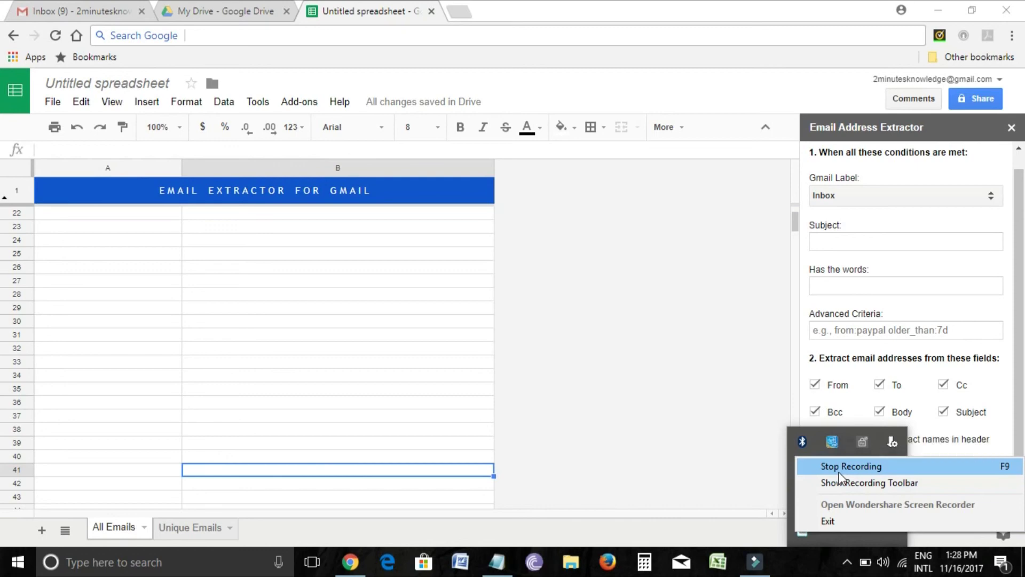